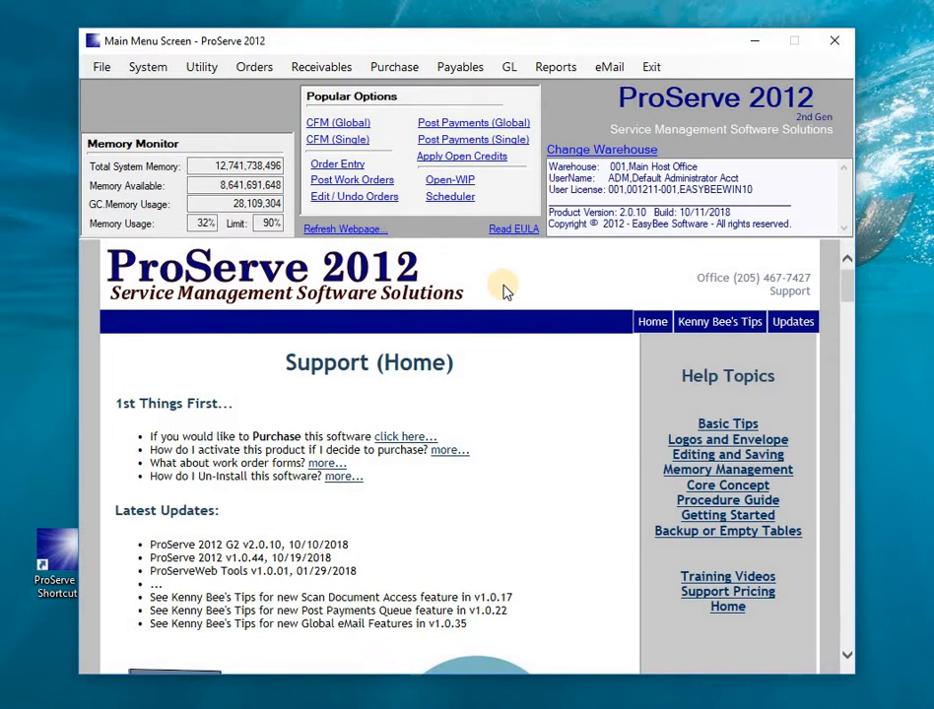
Close the order entry screen and launch Global WO Cancellation from the Utility menu.
click(343, 166)
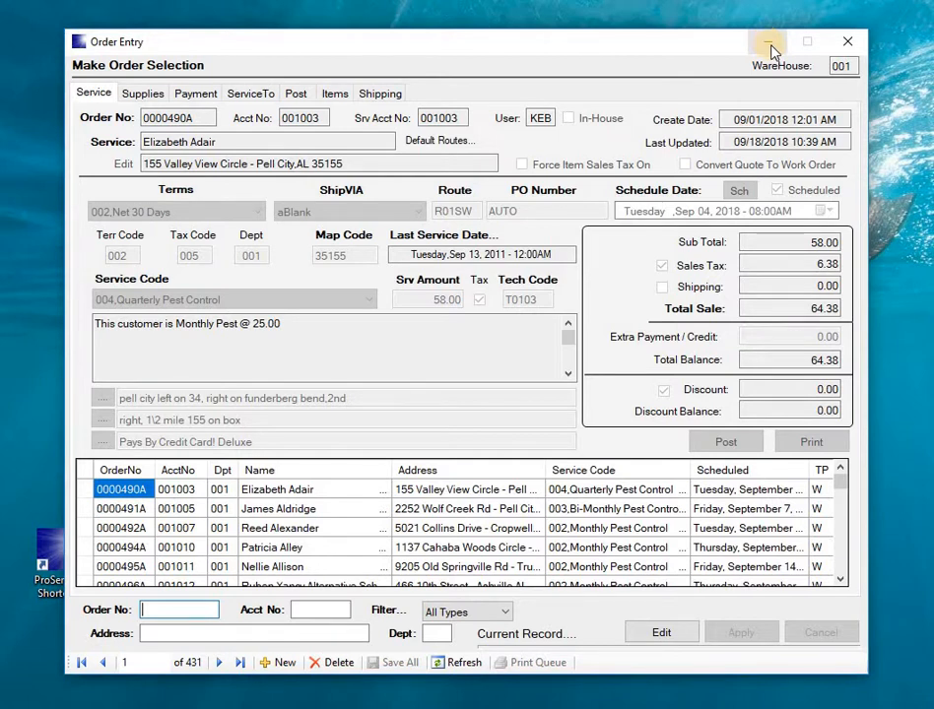
click(844, 41)
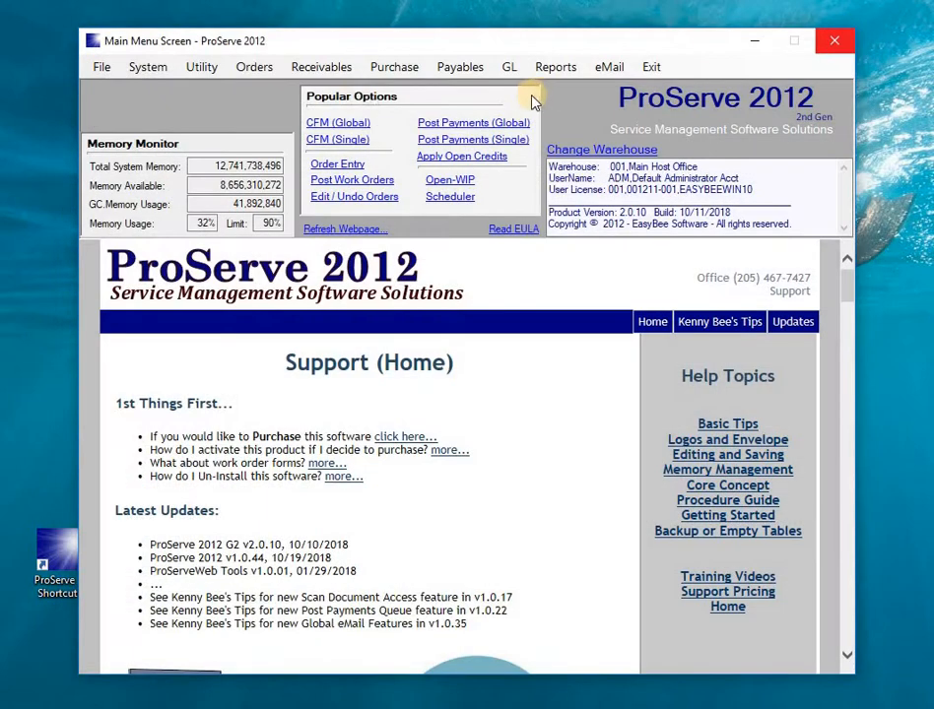
click(195, 71)
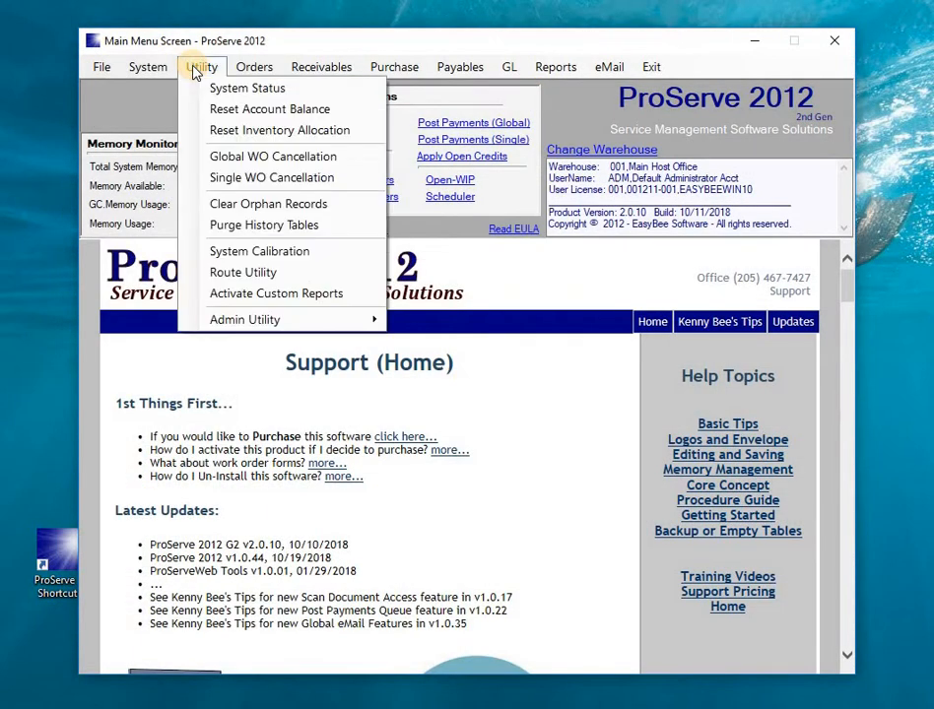
click(251, 158)
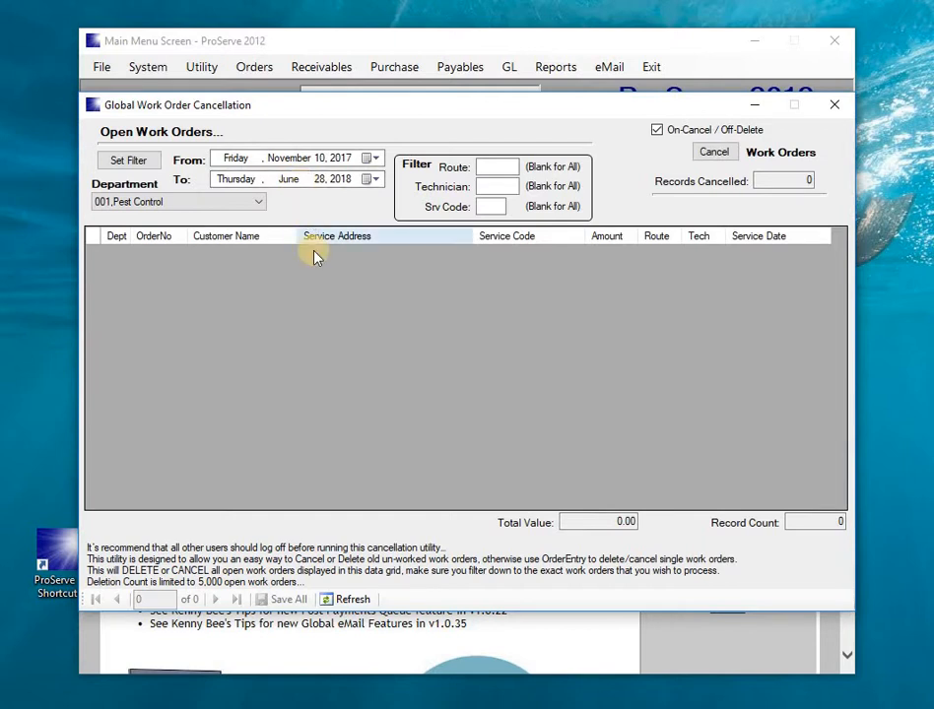
Set the end date to September 12, 2018 and list the 66 open work orders.
click(374, 180)
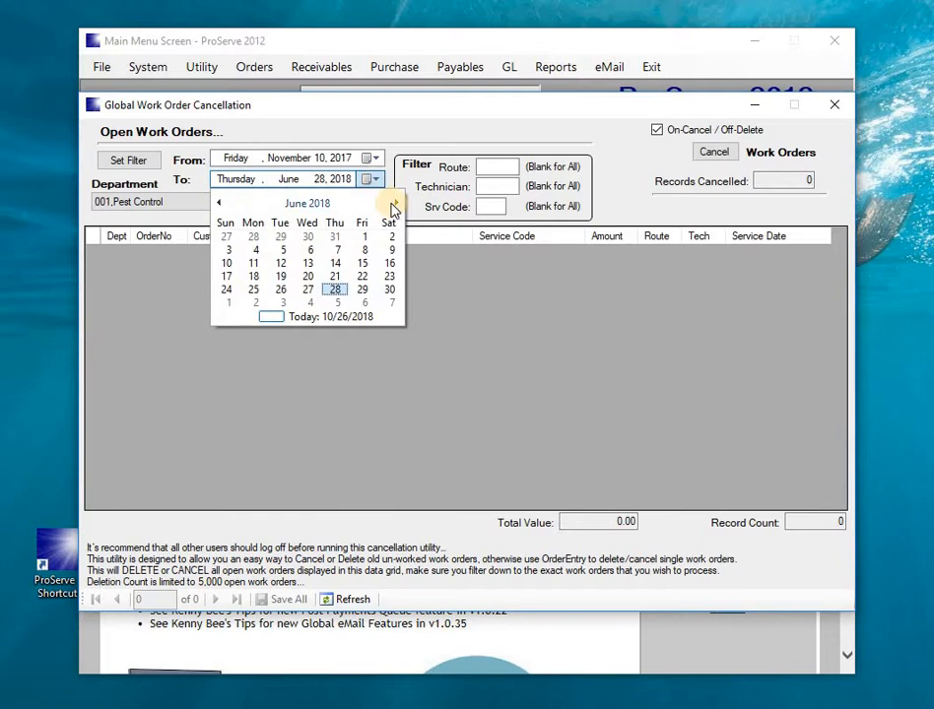
click(394, 202)
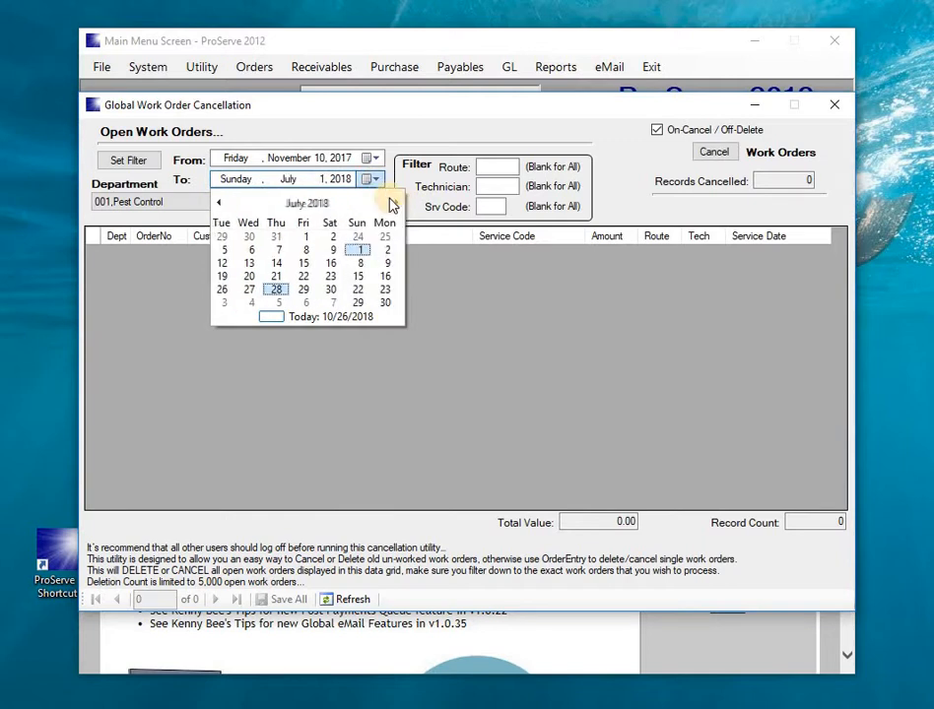
click(395, 201)
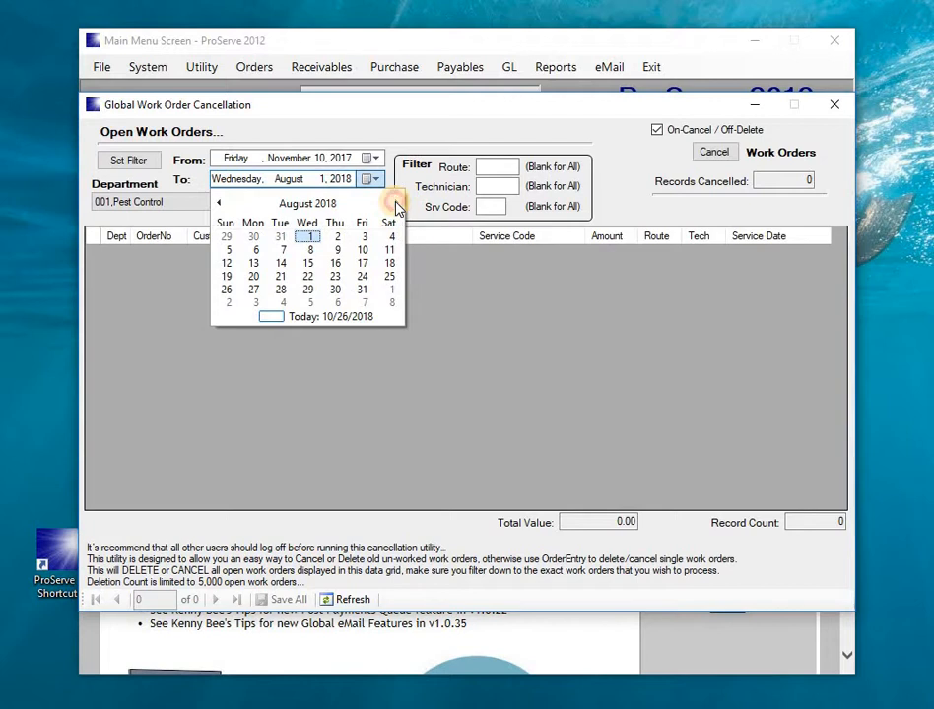
click(395, 201)
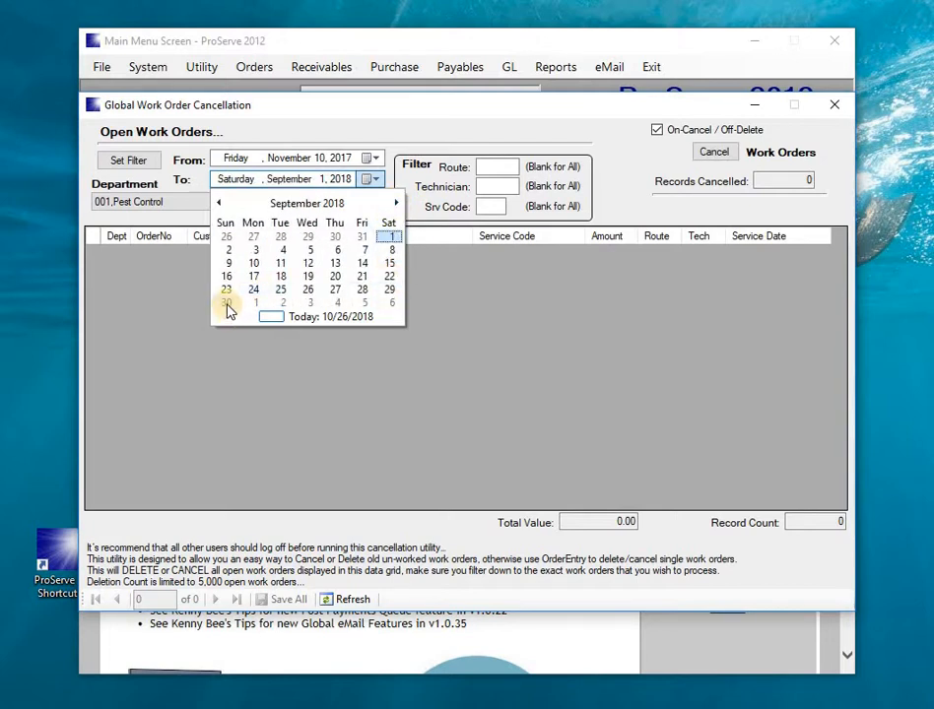
click(307, 264)
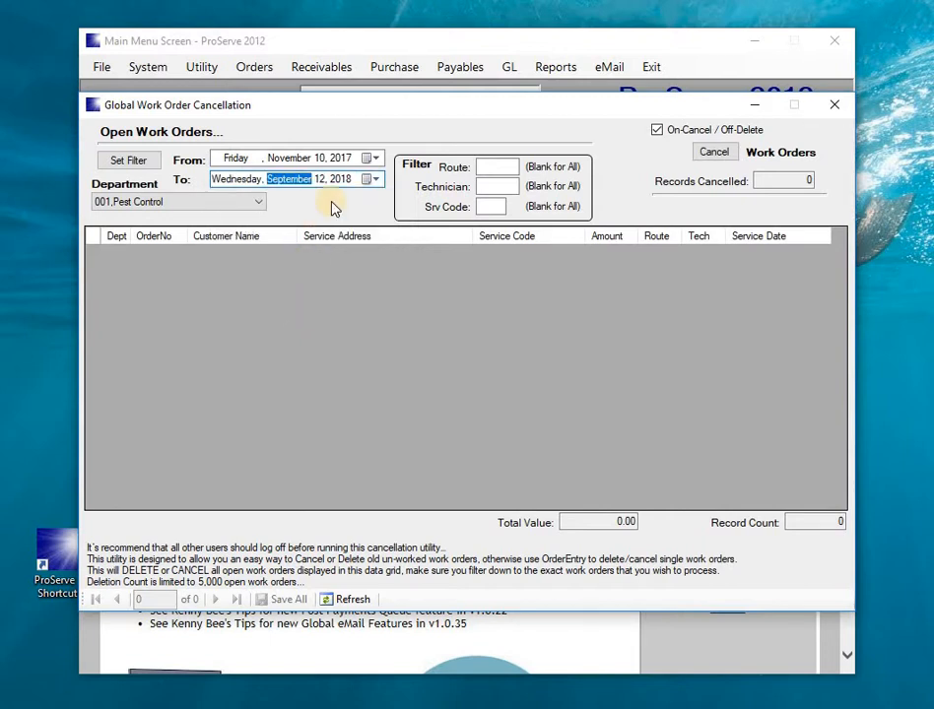
click(140, 164)
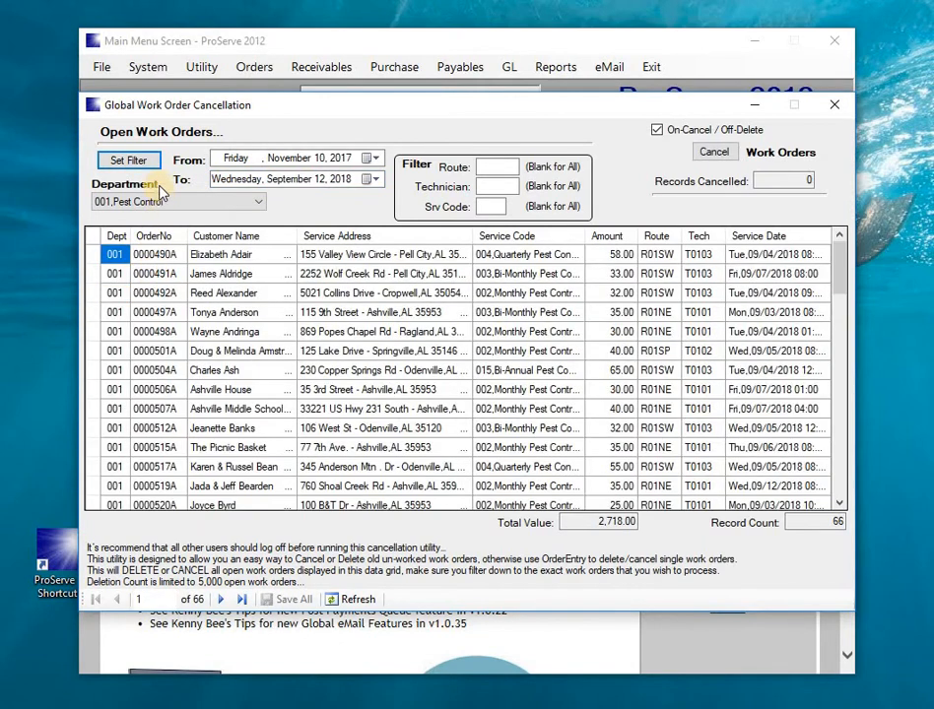
Keep the Pest Control department and filter by service code 004, leaving 8 orders totalling 380.00.
click(165, 204)
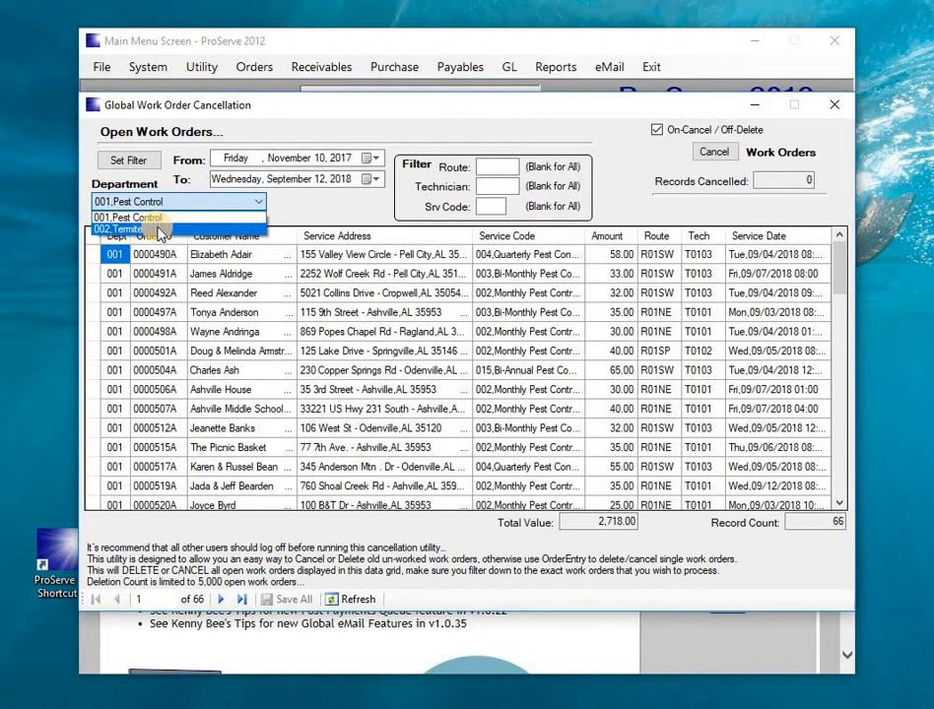
click(148, 228)
click(164, 203)
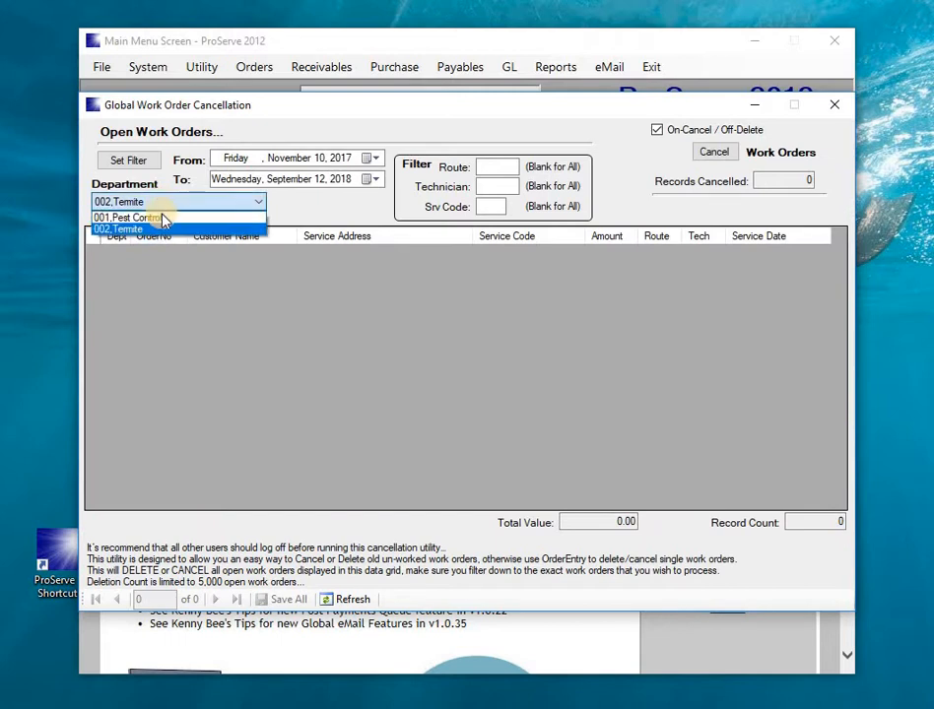
click(165, 215)
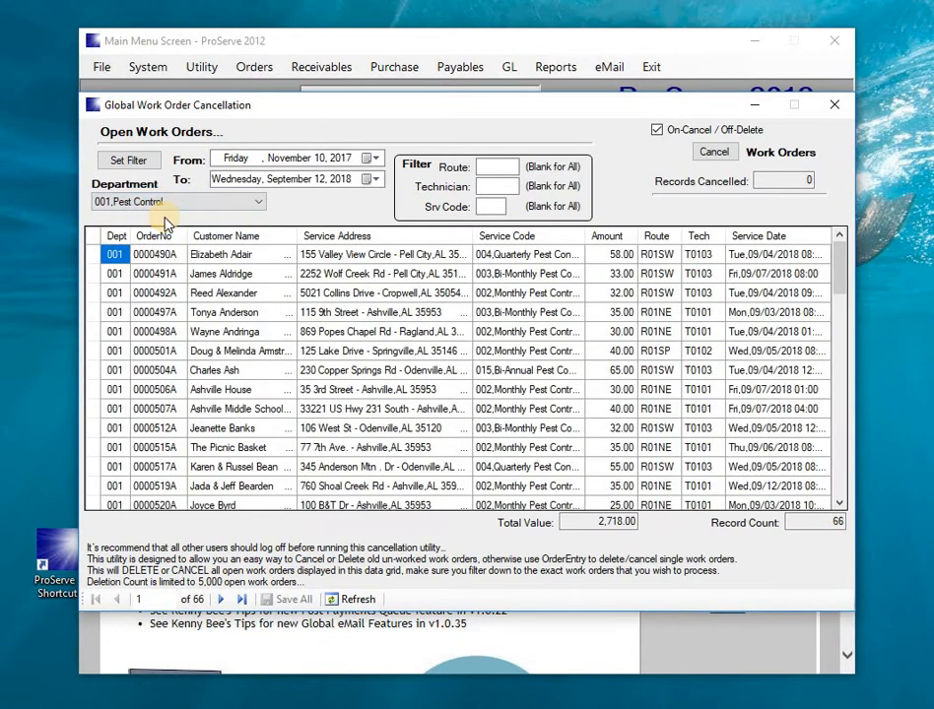
click(478, 168)
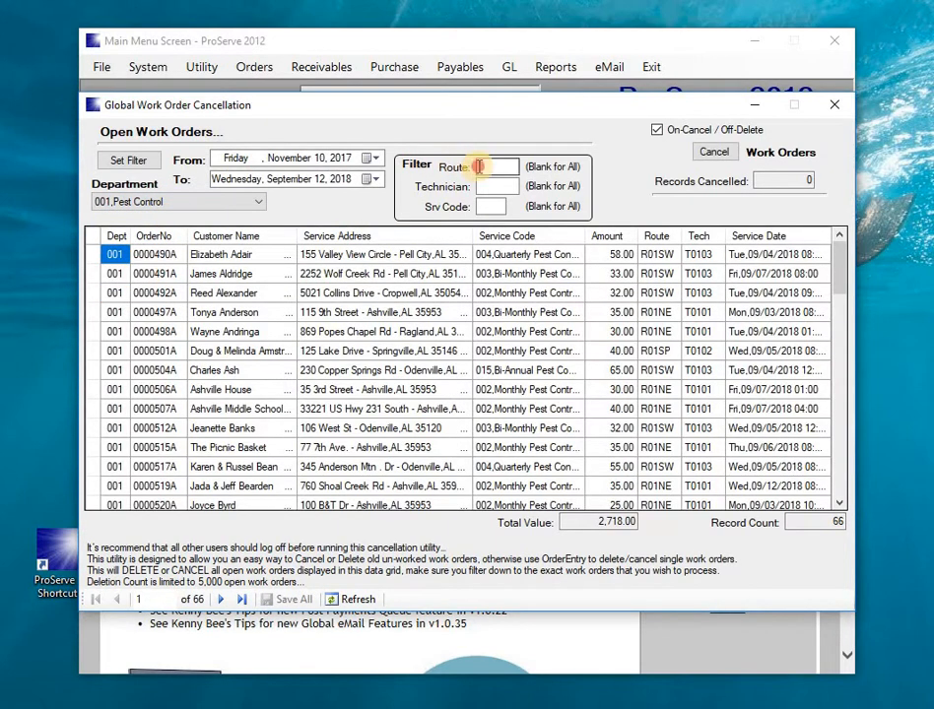
click(482, 184)
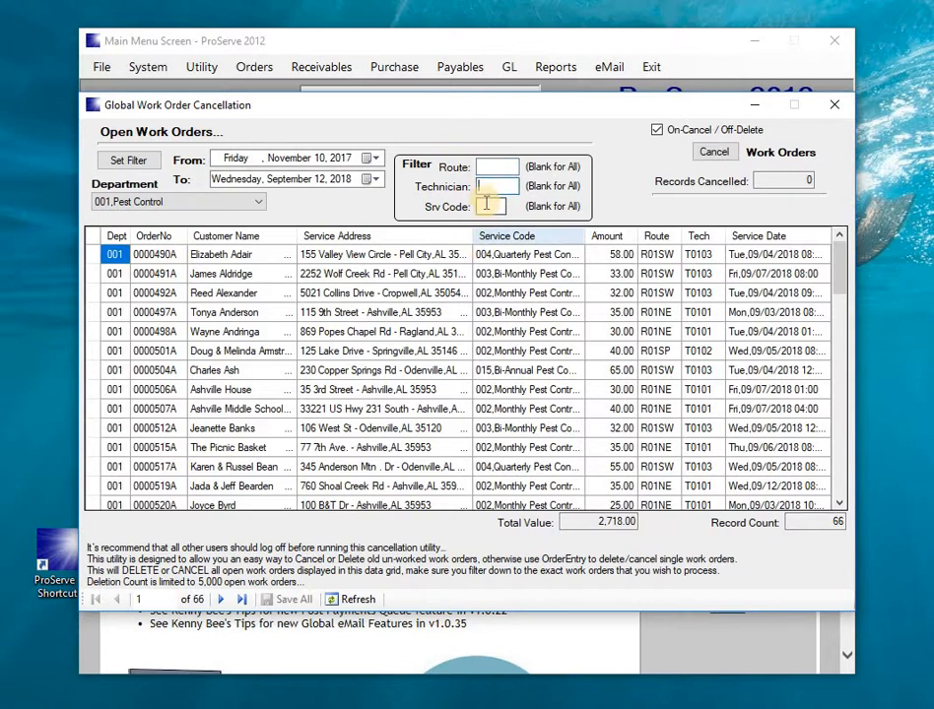
click(486, 204)
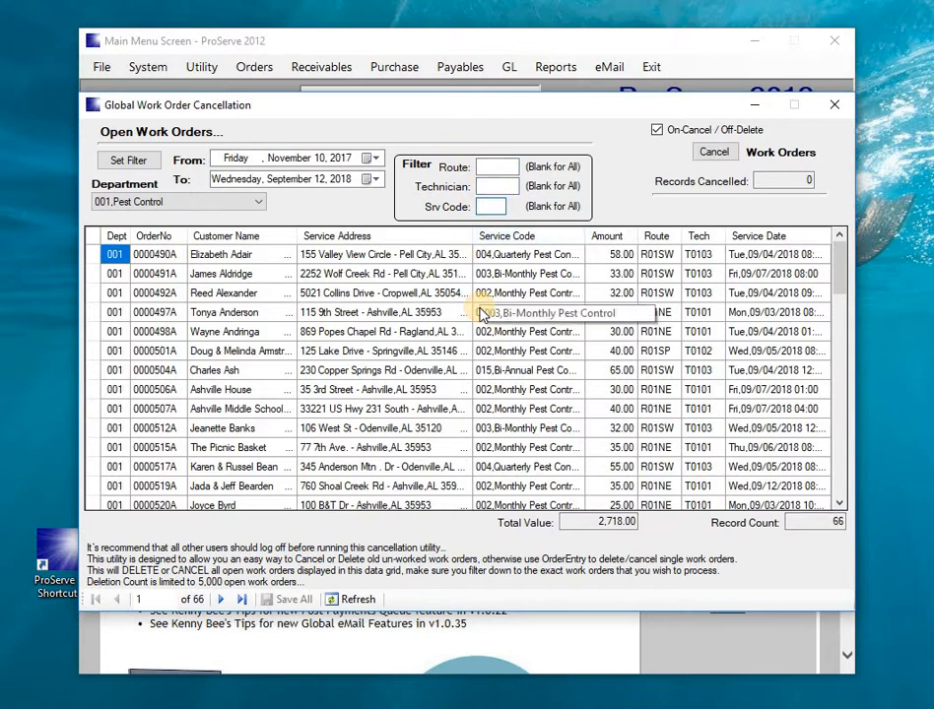
text(004)
click(524, 260)
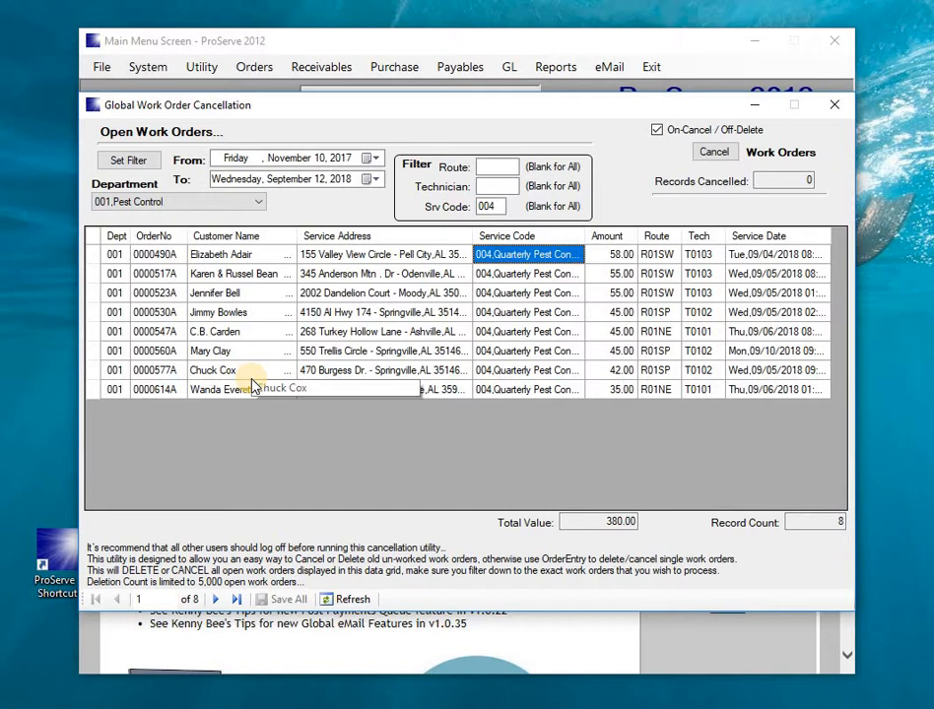
Remove the 004 service code filter so all 66 orders totalling 2,718.00 reappear.
double_click(486, 207)
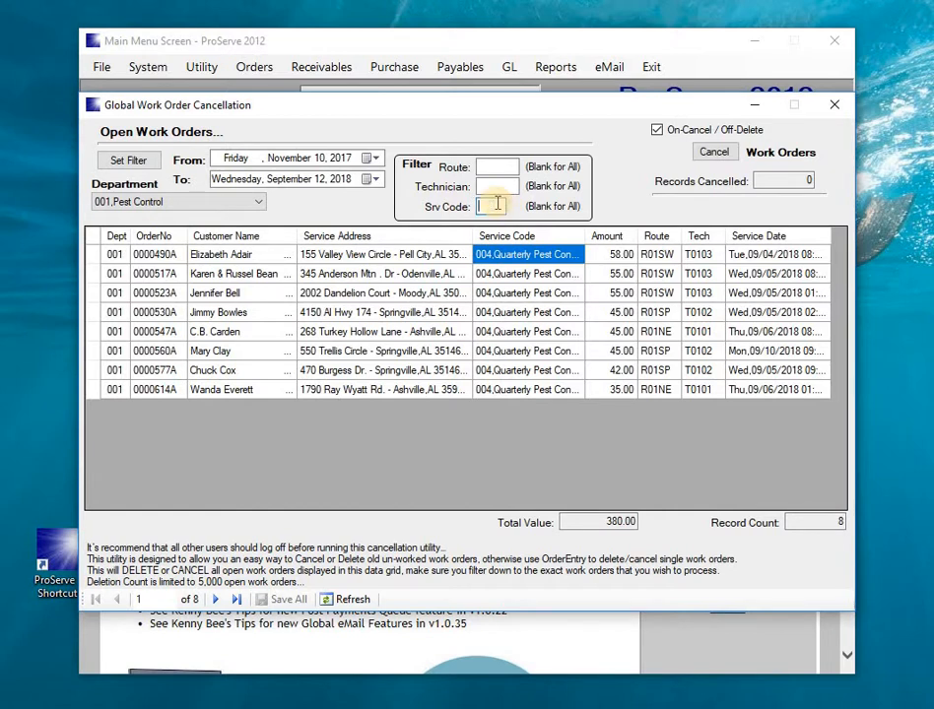
key(Tab)
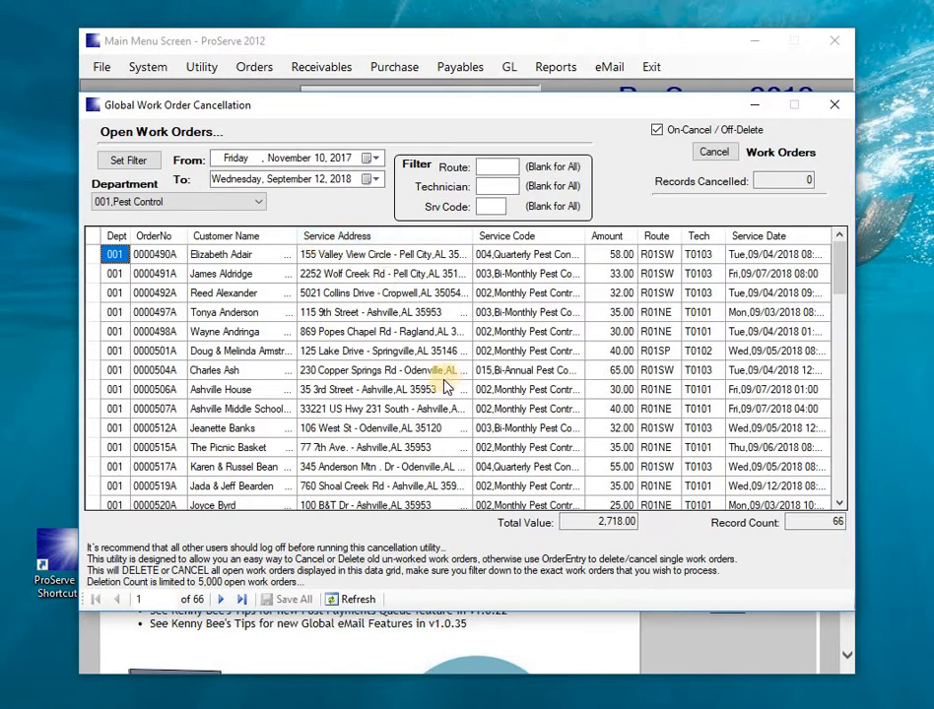
click(656, 130)
Decline the cancel confirmation and switch the tool from cancelling to deleting work orders.
click(657, 134)
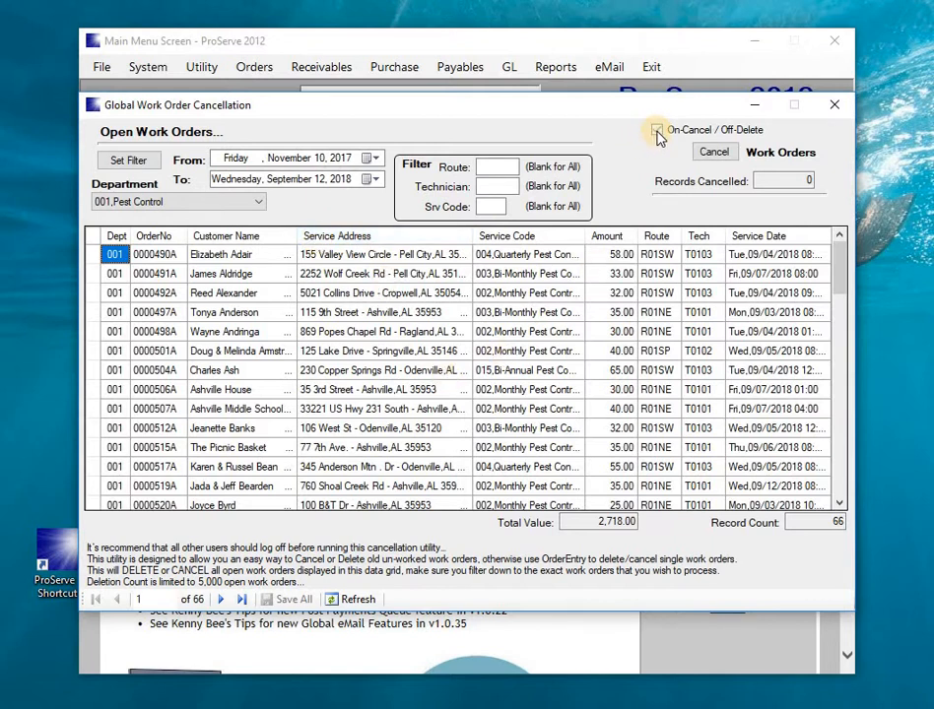
click(657, 132)
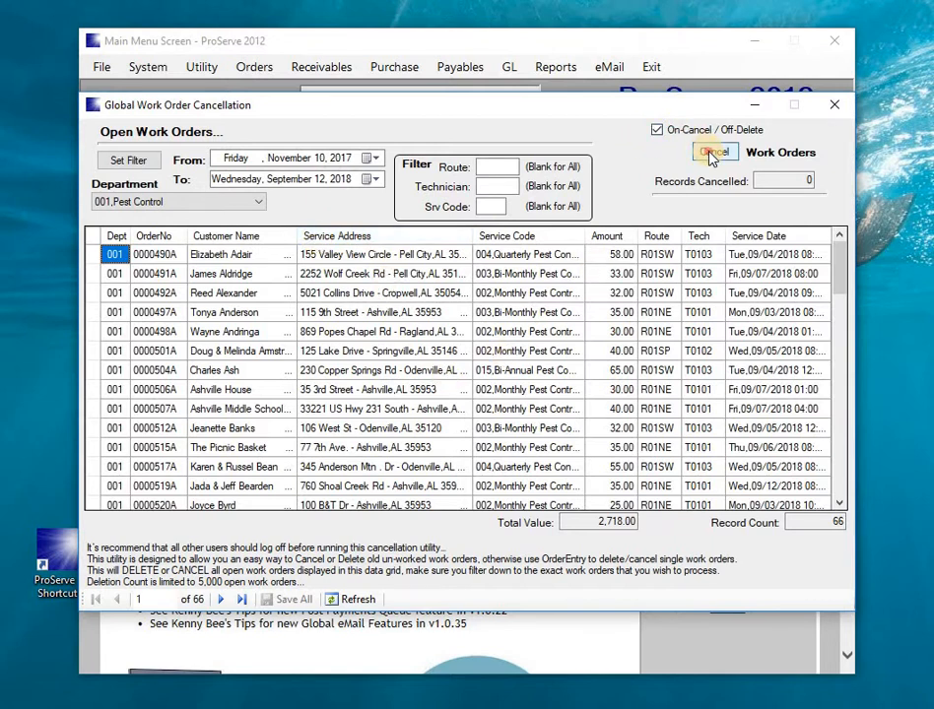
click(713, 154)
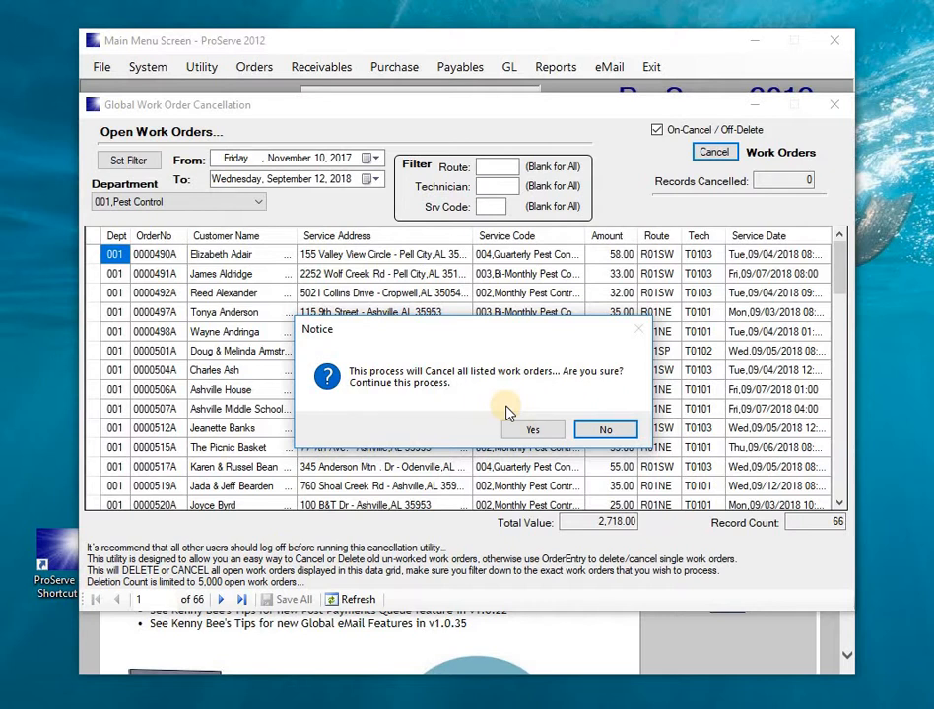
click(591, 431)
click(657, 130)
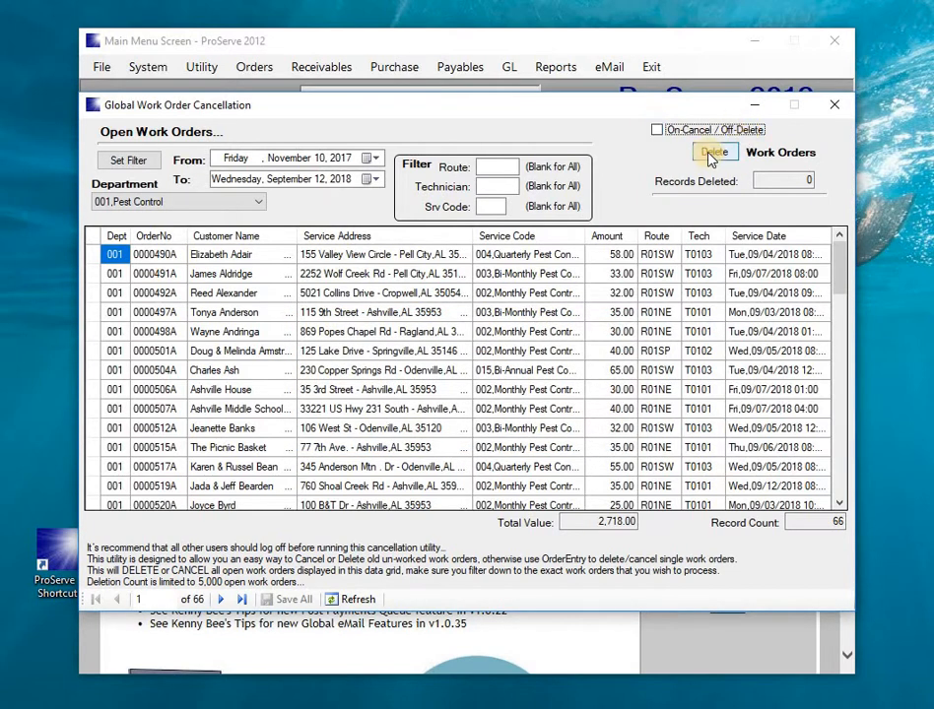
Delete all 66 listed work orders, confirming with Yes.
click(711, 154)
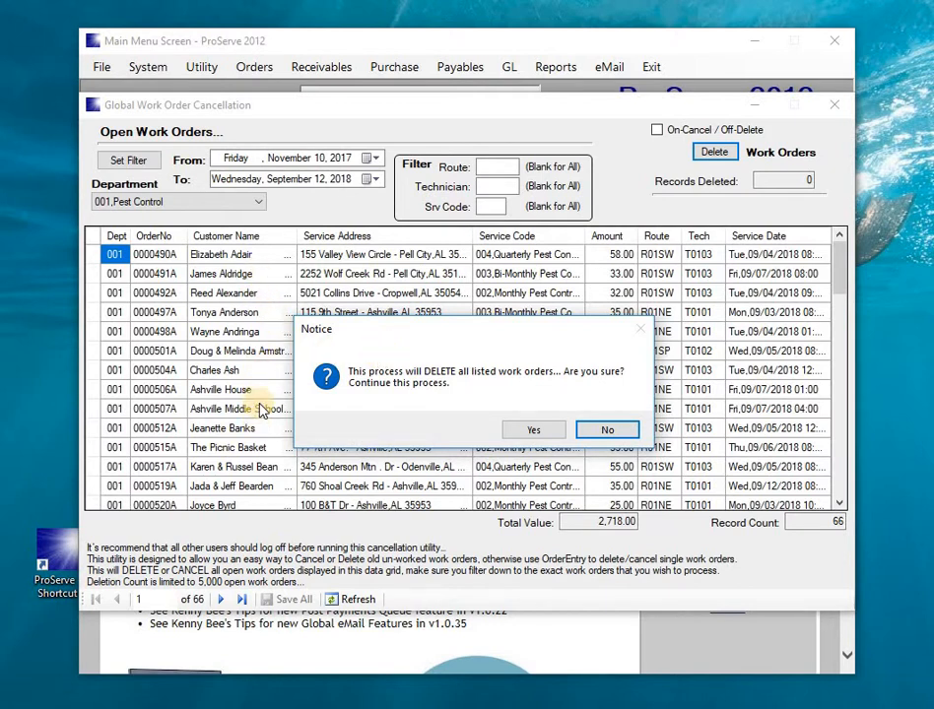
click(531, 431)
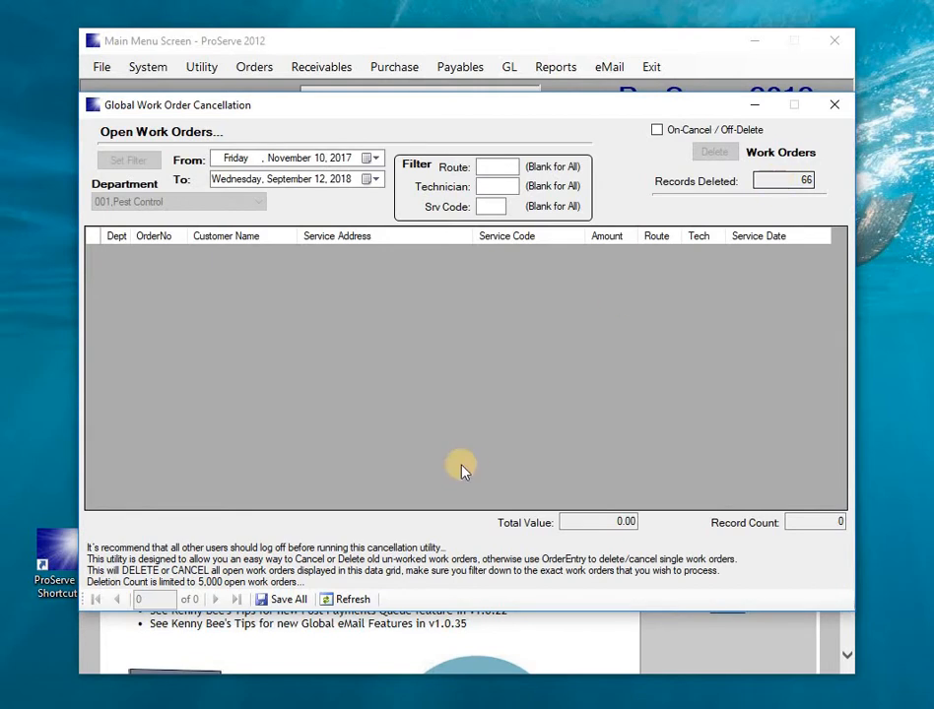
Save all 66 deletions to the database, entering the update password and confirming.
click(288, 600)
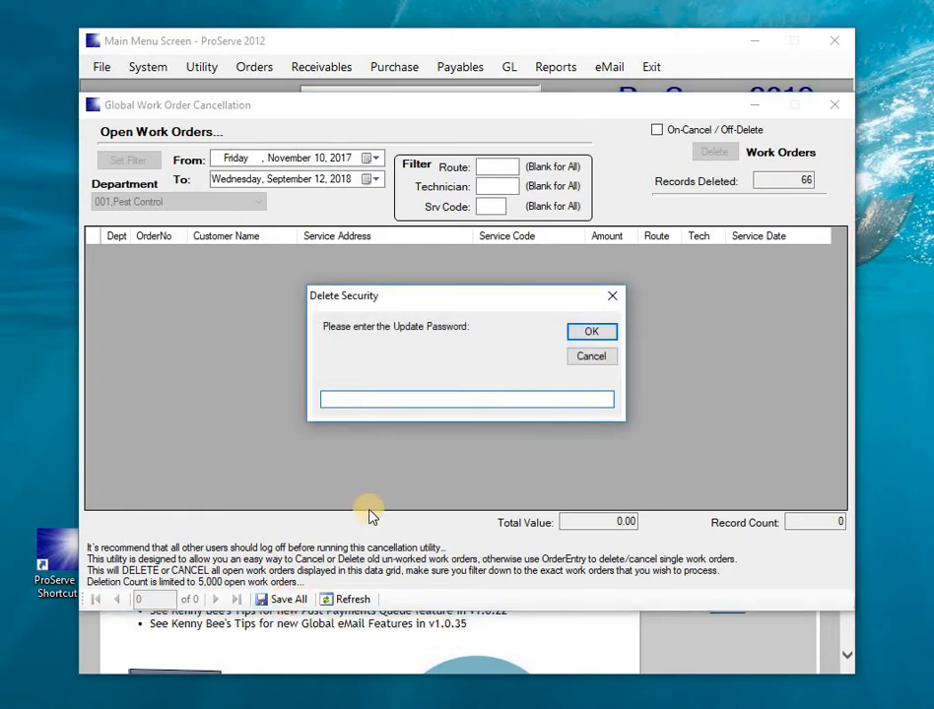
text(password)
click(608, 335)
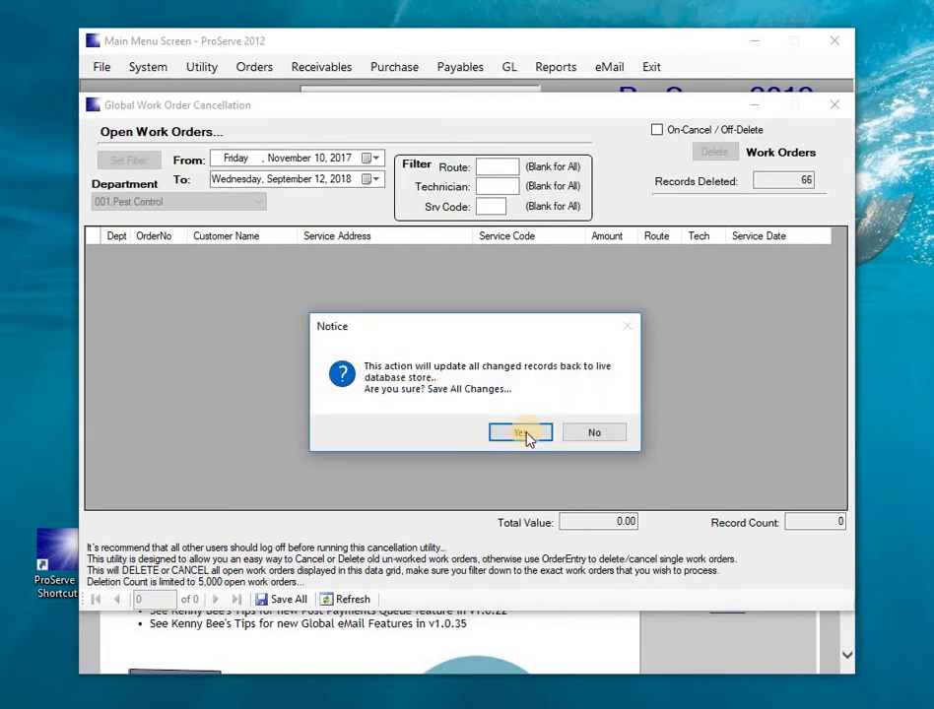
click(522, 433)
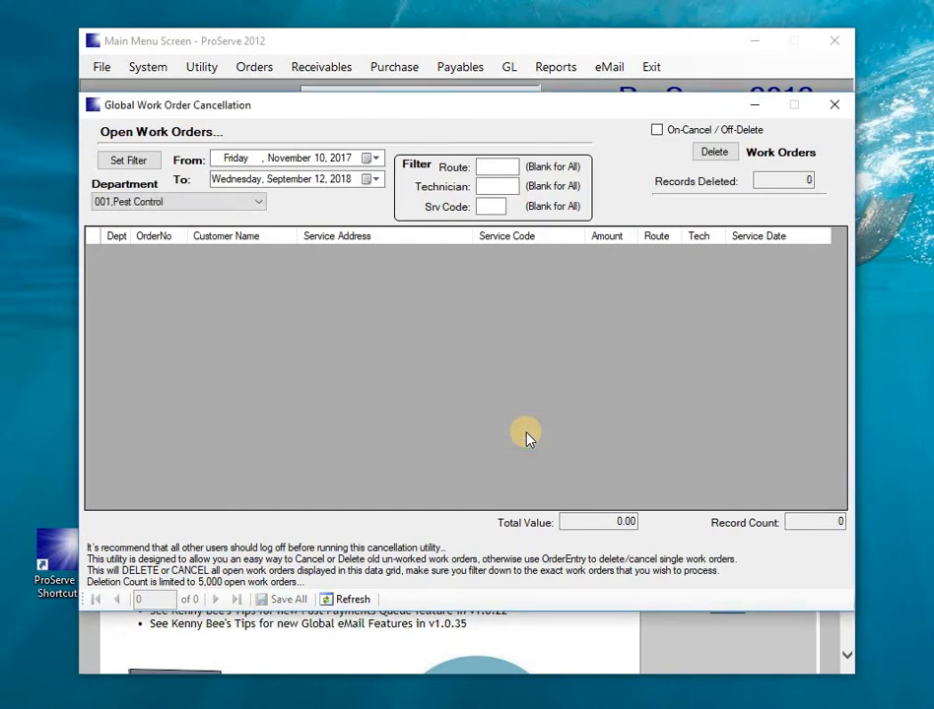
Close the cancellation window and review the Delete Orders password in System Passwords.
click(833, 105)
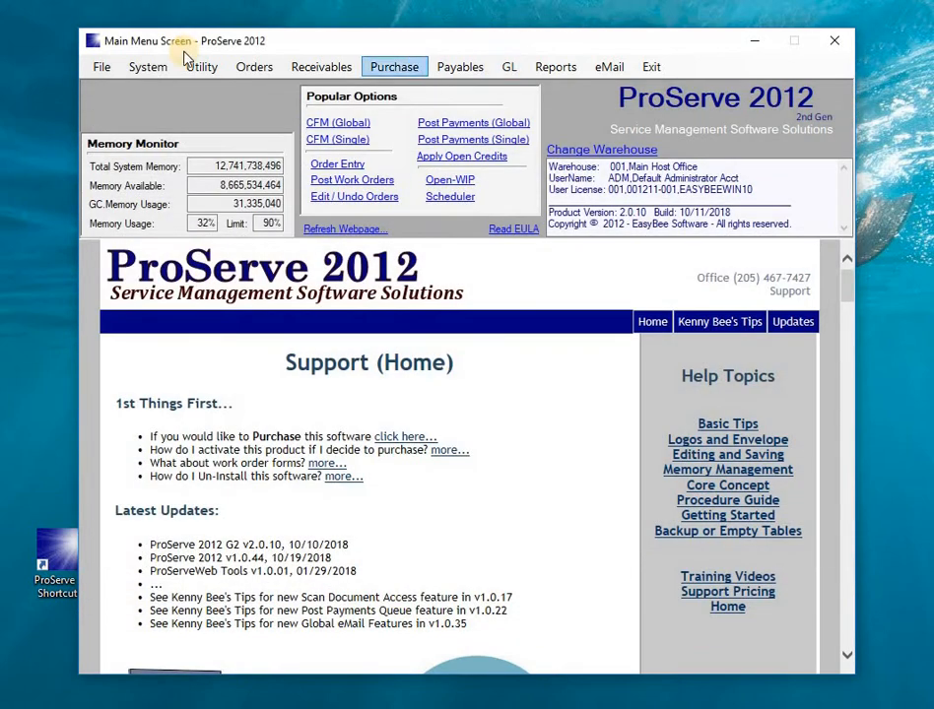
click(138, 67)
mouse_move(175, 115)
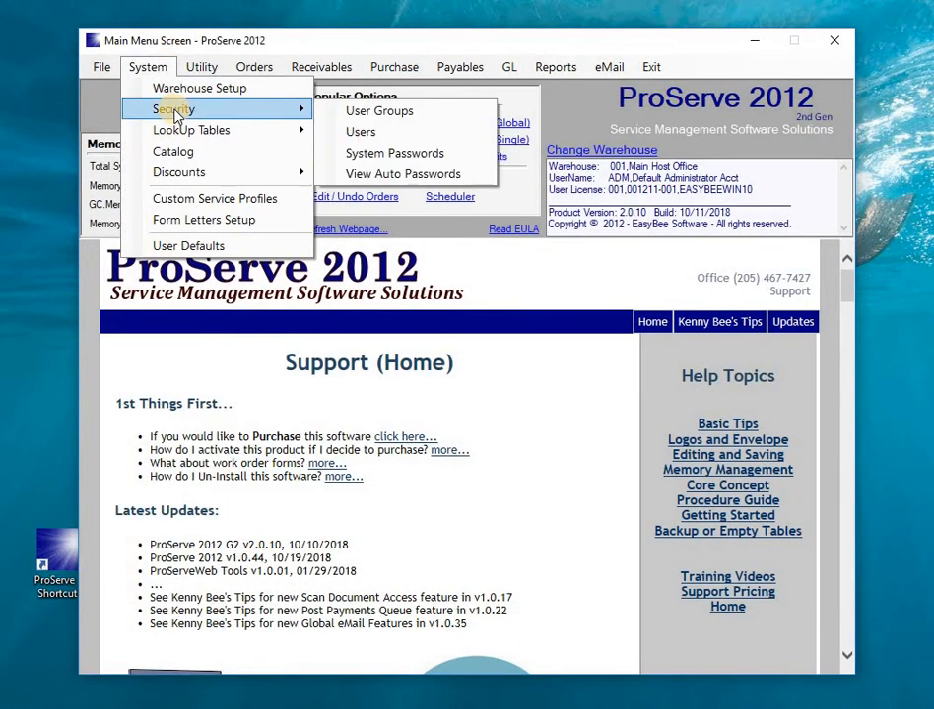
click(388, 153)
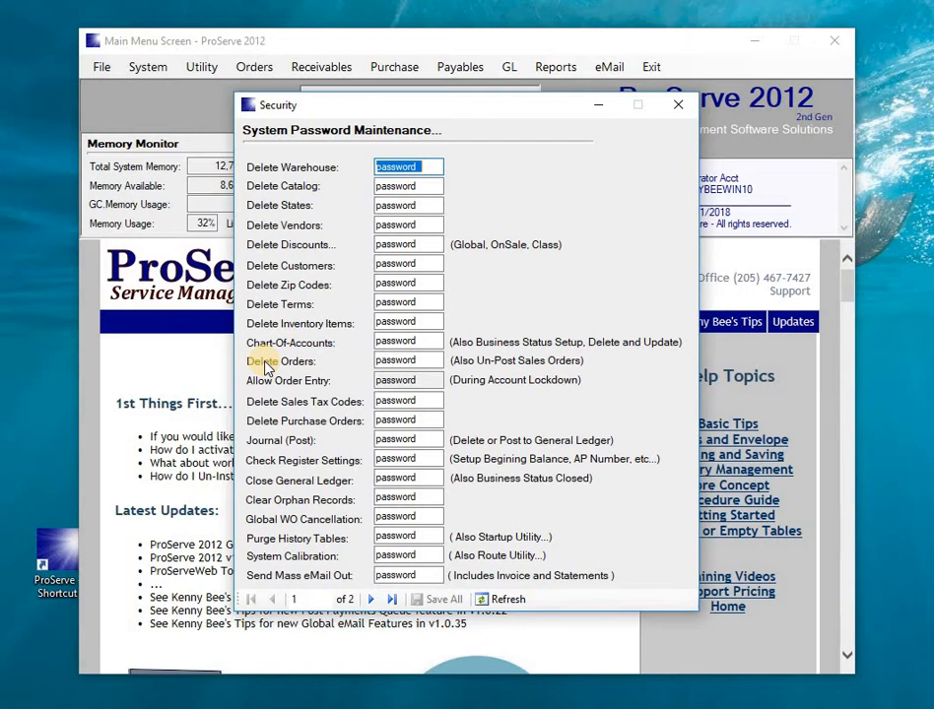
click(382, 361)
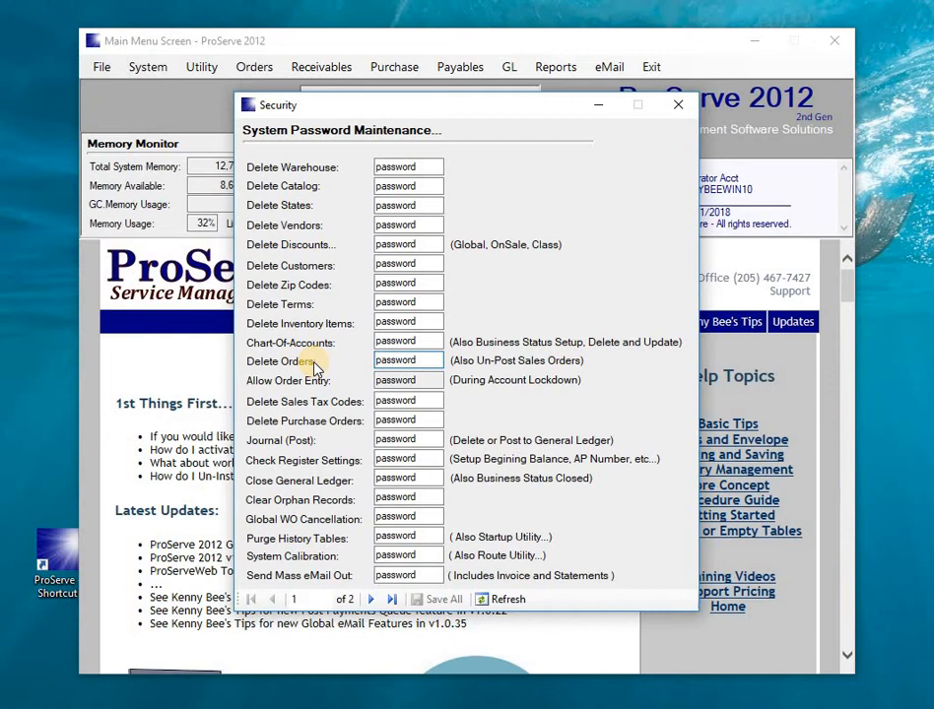
click(677, 110)
click(200, 68)
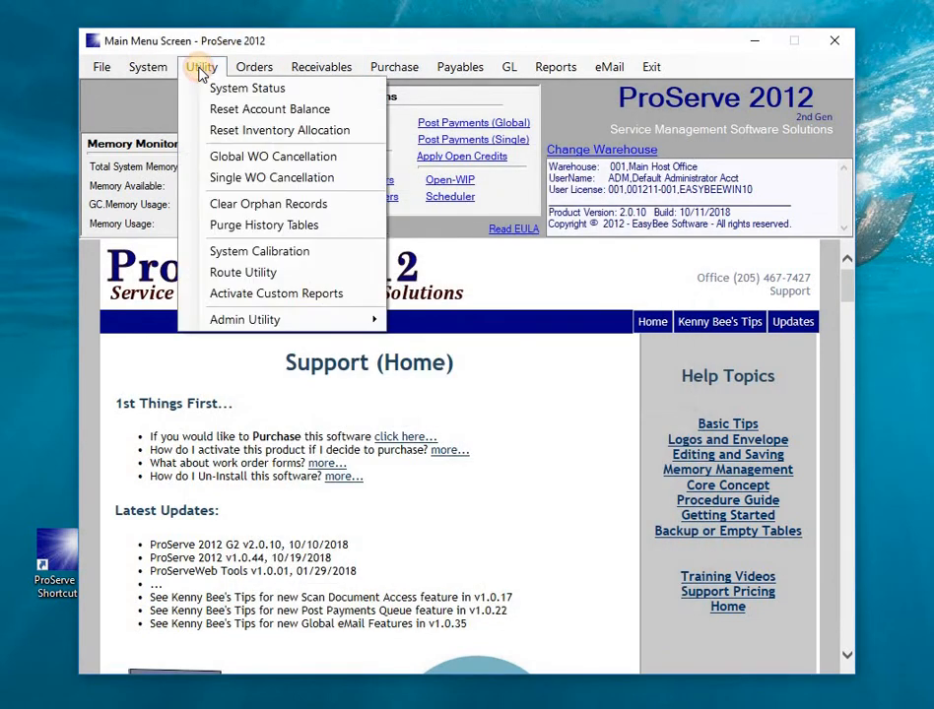
Open Single WO Cancellation and list open orders through September 30, 2018.
click(254, 181)
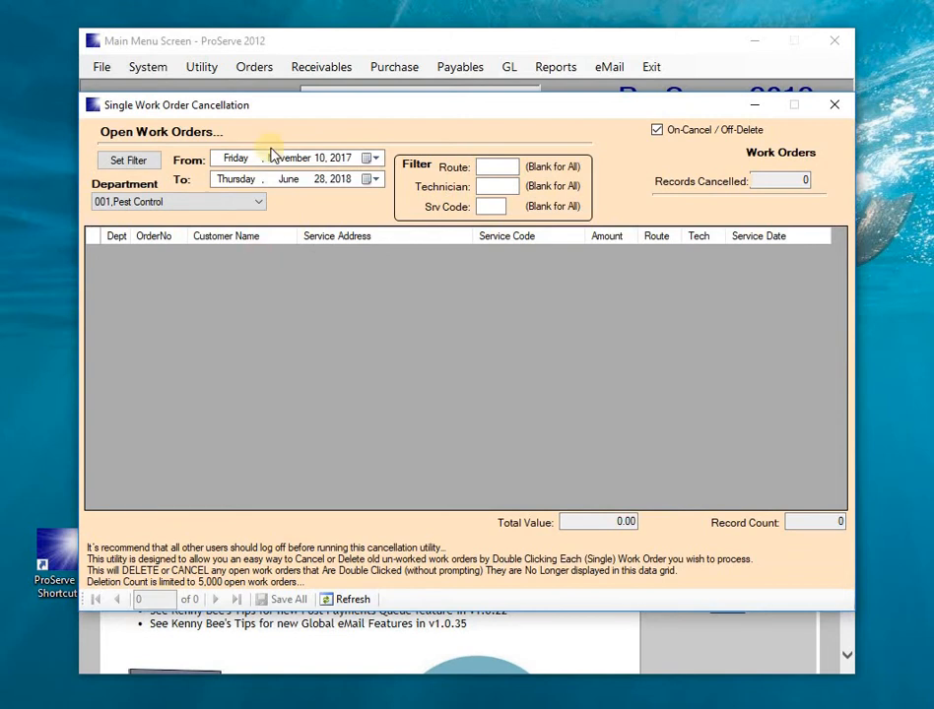
click(373, 180)
click(396, 204)
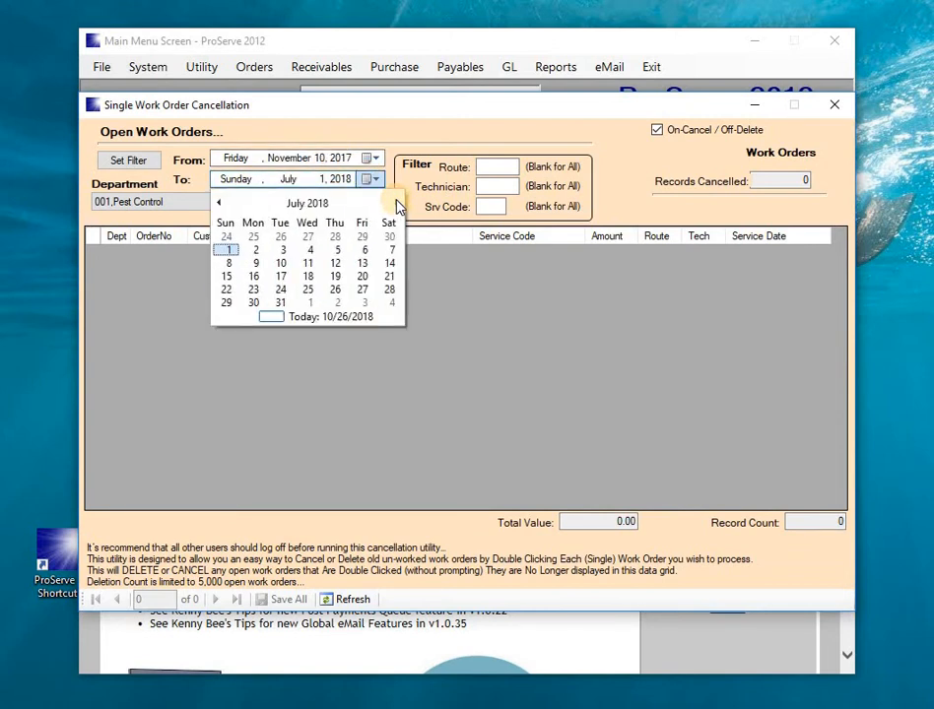
click(397, 204)
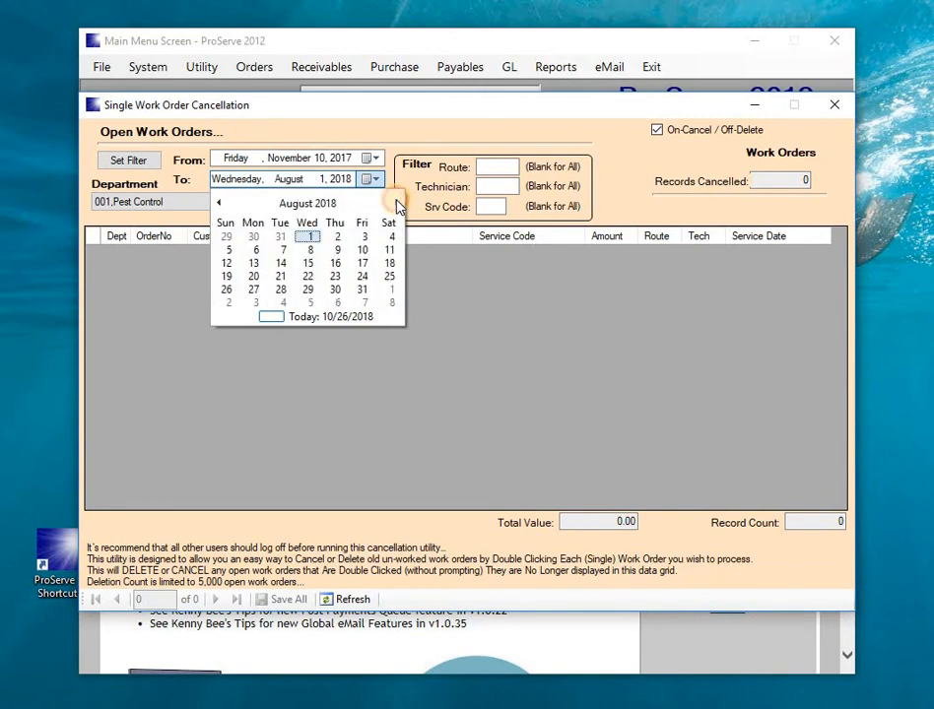
click(397, 203)
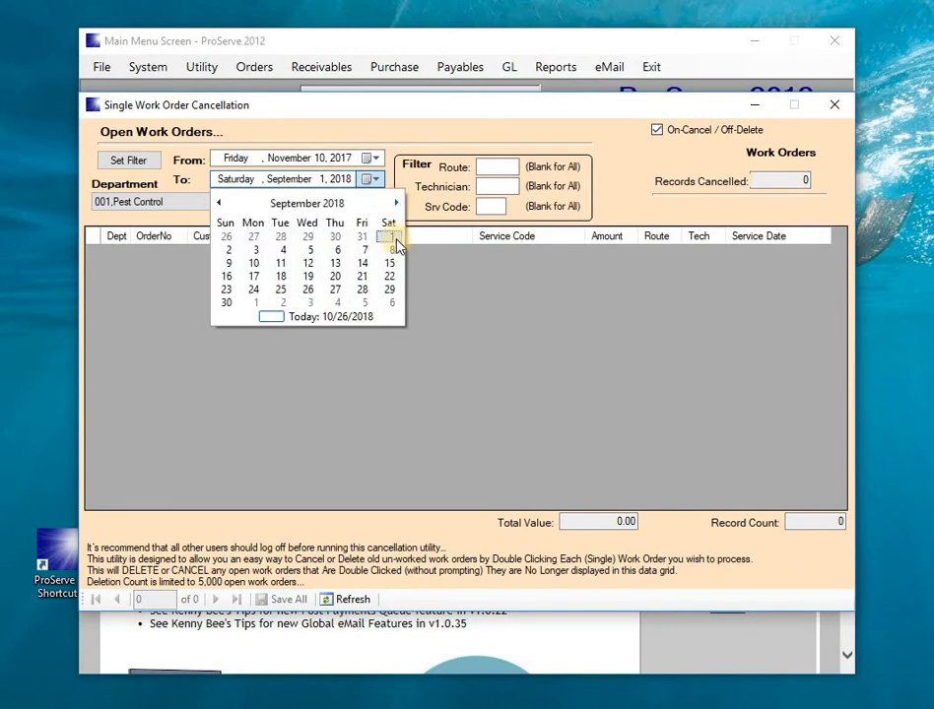
click(229, 304)
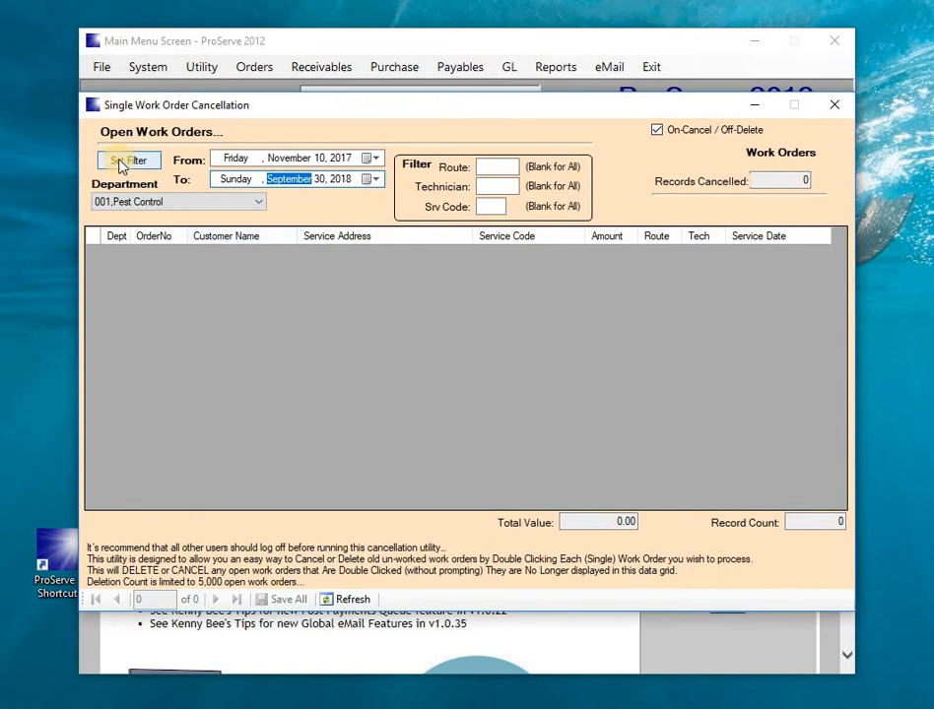
click(122, 161)
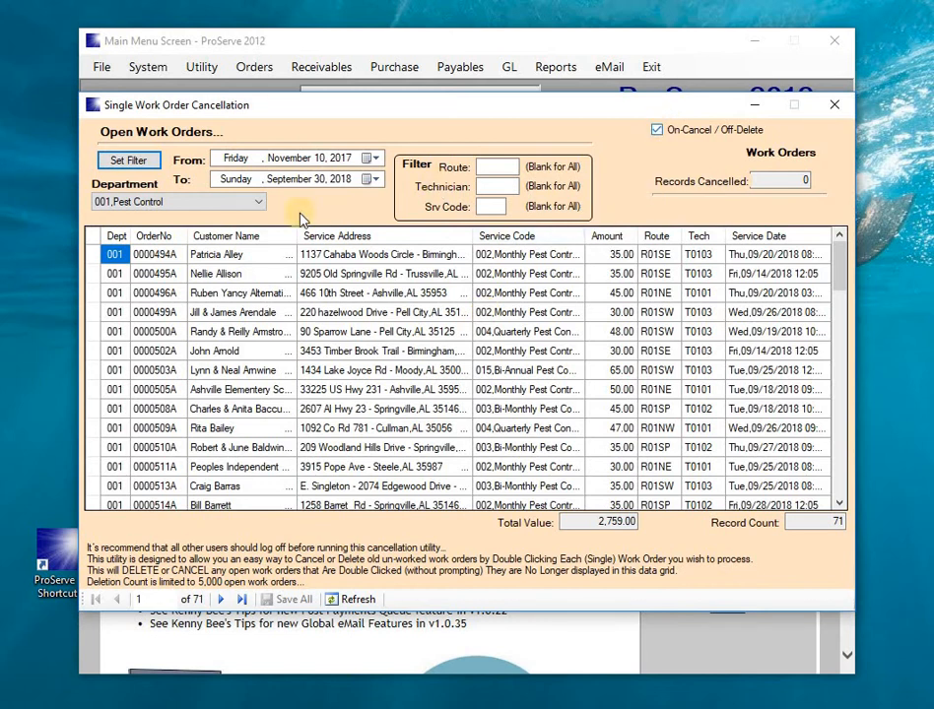
Cancel five work orders one at a time, leaving 66 orders totalling 2,584.00.
click(93, 275)
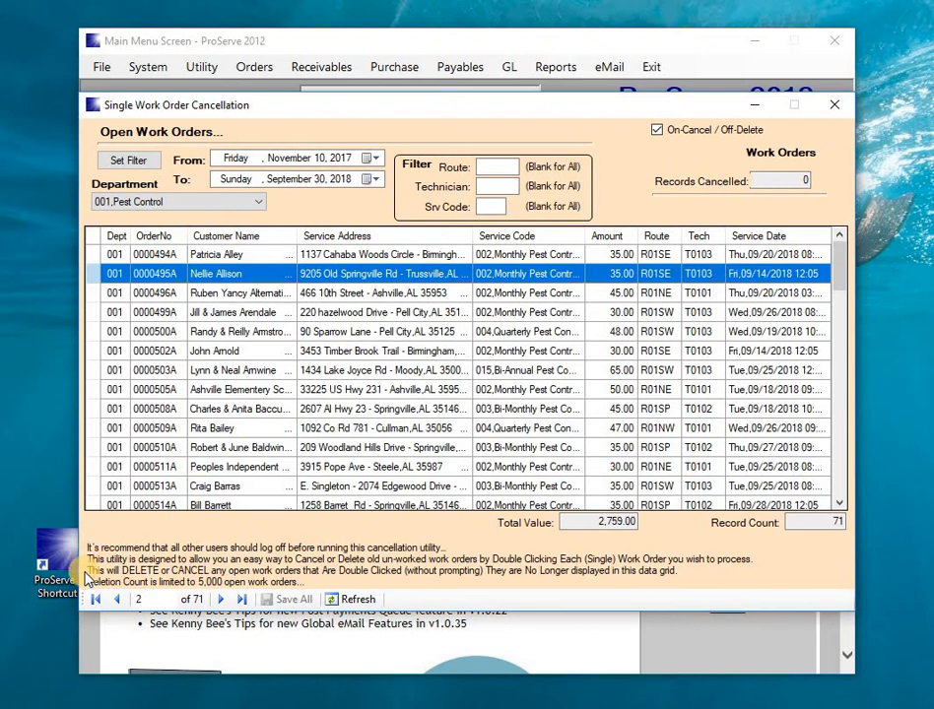
double_click(95, 276)
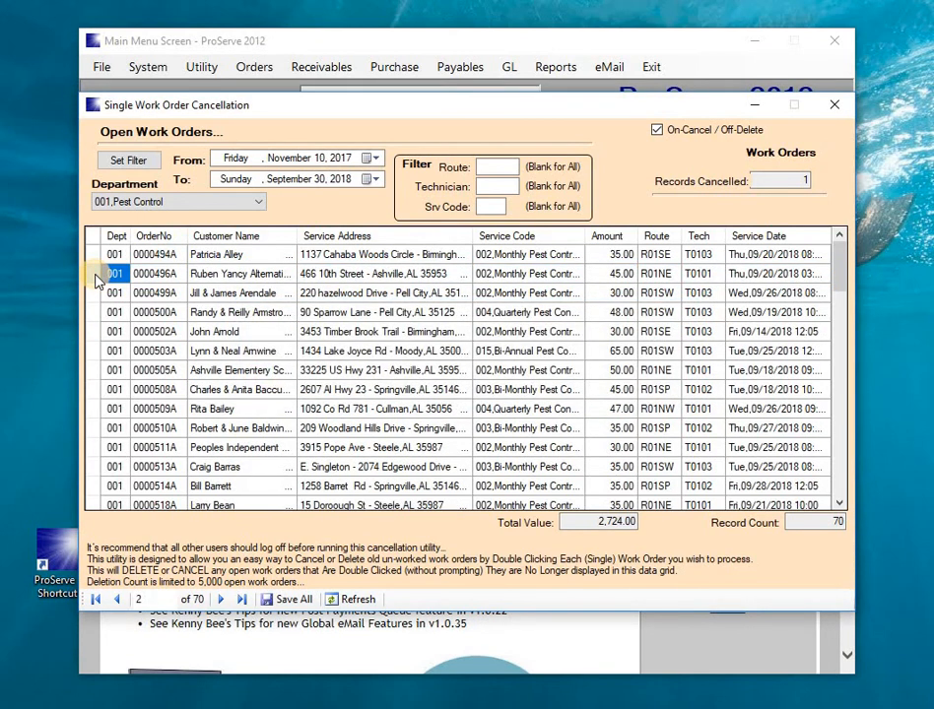
click(95, 333)
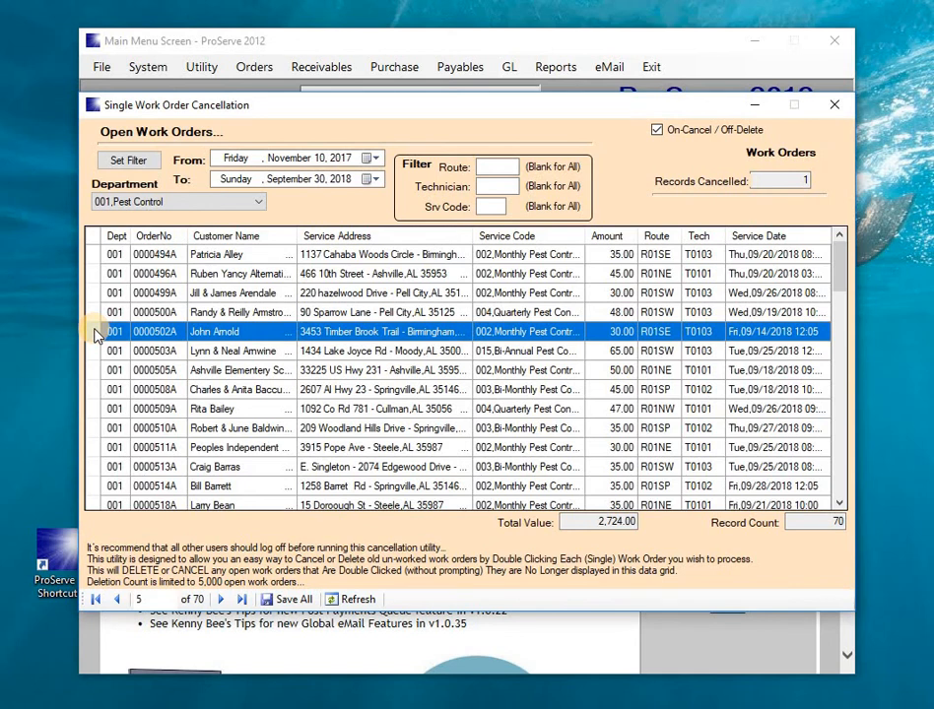
double_click(96, 332)
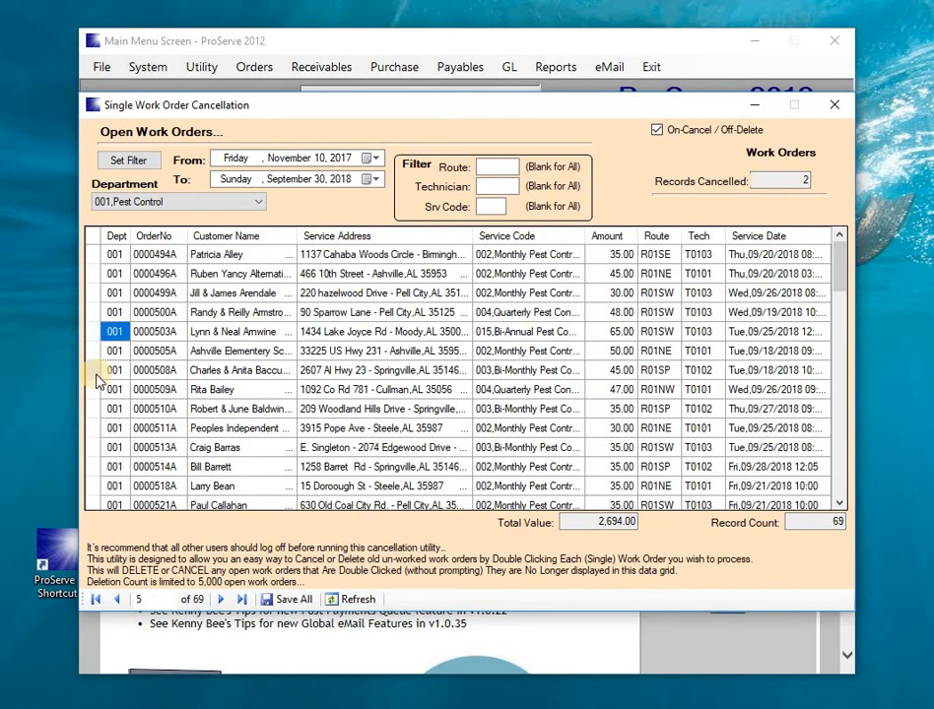
click(96, 372)
double_click(95, 372)
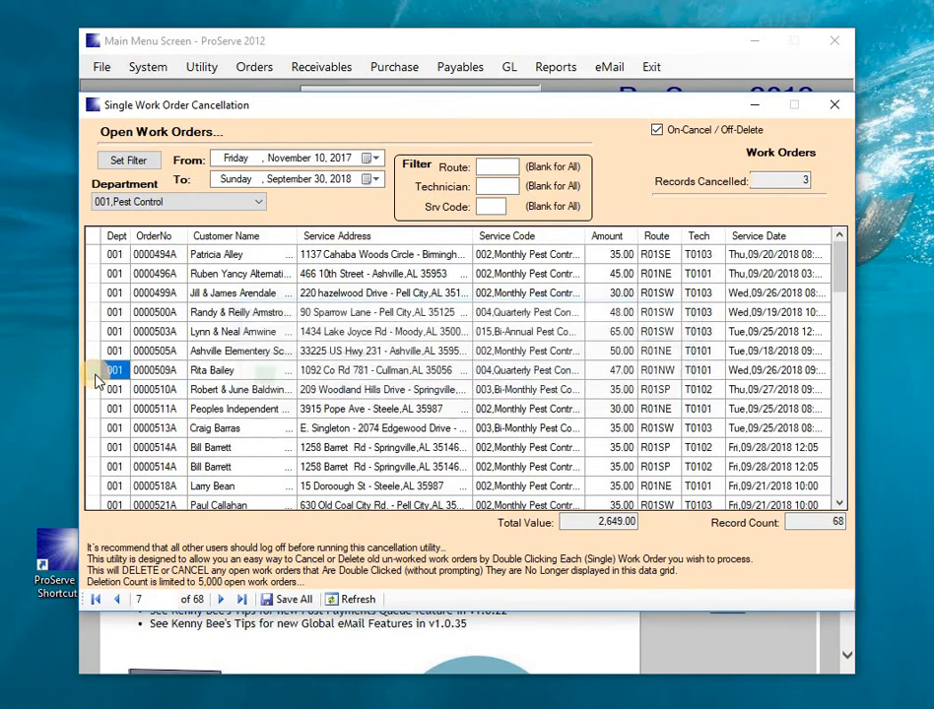
click(96, 415)
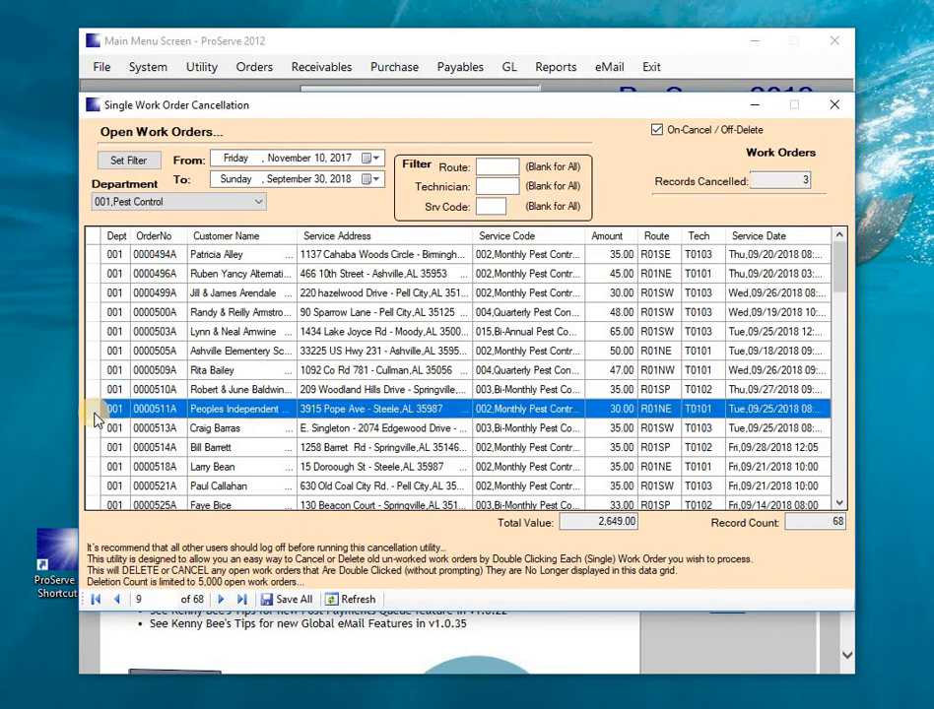
double_click(95, 418)
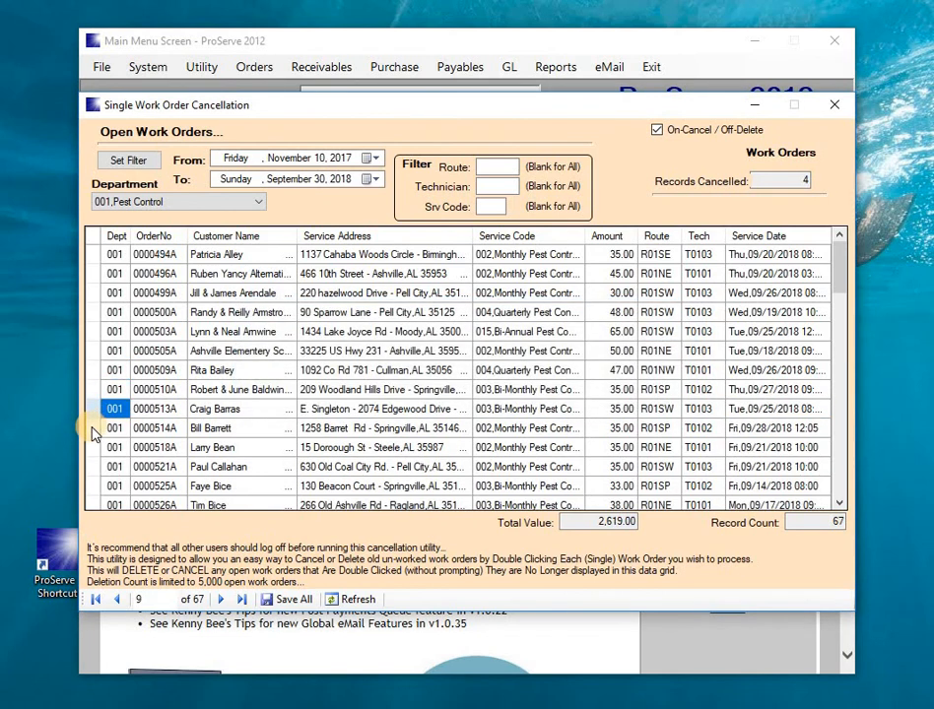
double_click(93, 429)
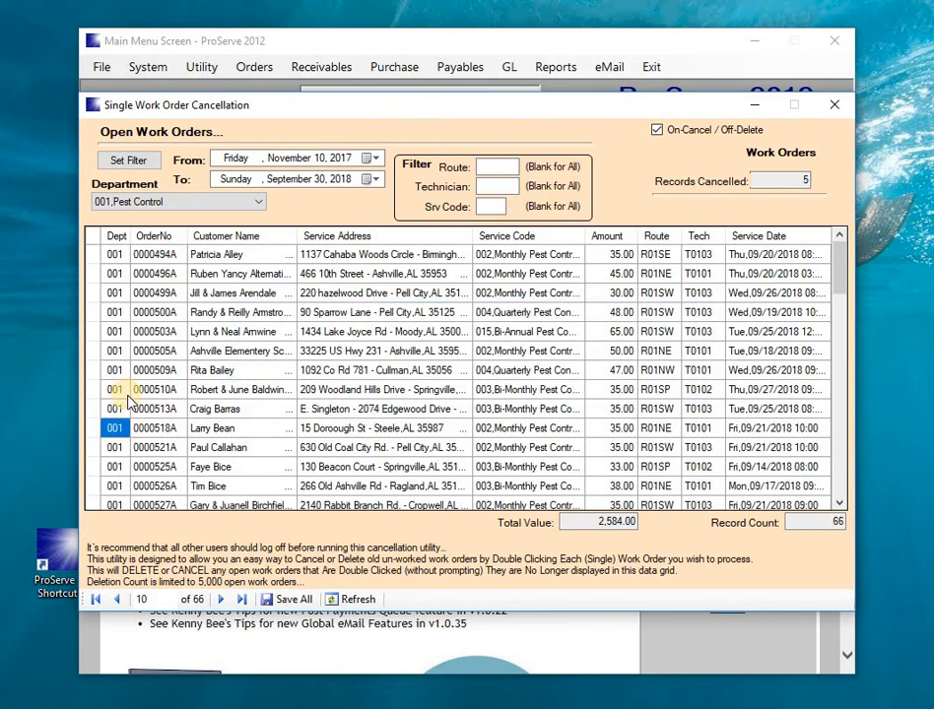